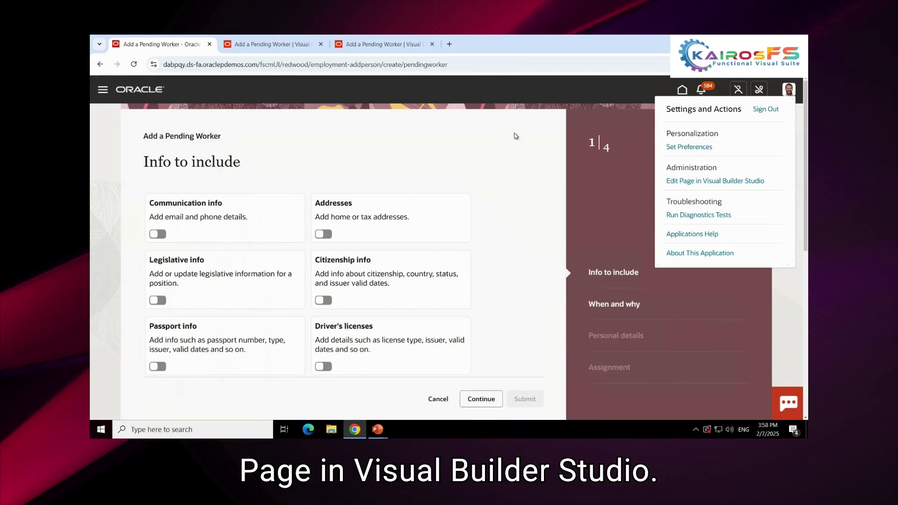
Step: Switch from the Add a Pending Worker page to its Visual Builder Studio editor showing the fields and regions of TestBusinessRule
{"action": "left_click", "coordinate": [475, 124]}
{"action": "left_click", "coordinate": [266, 46]}
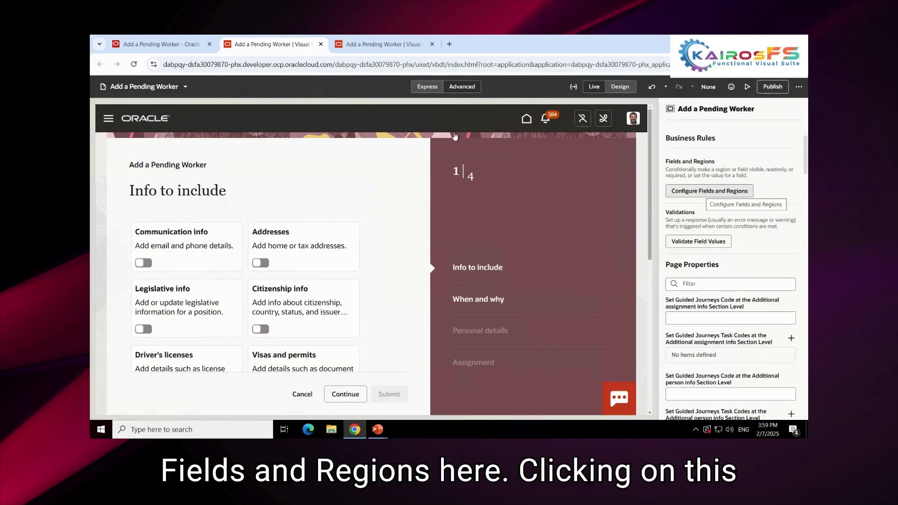
{"action": "left_click", "coordinate": [388, 50]}
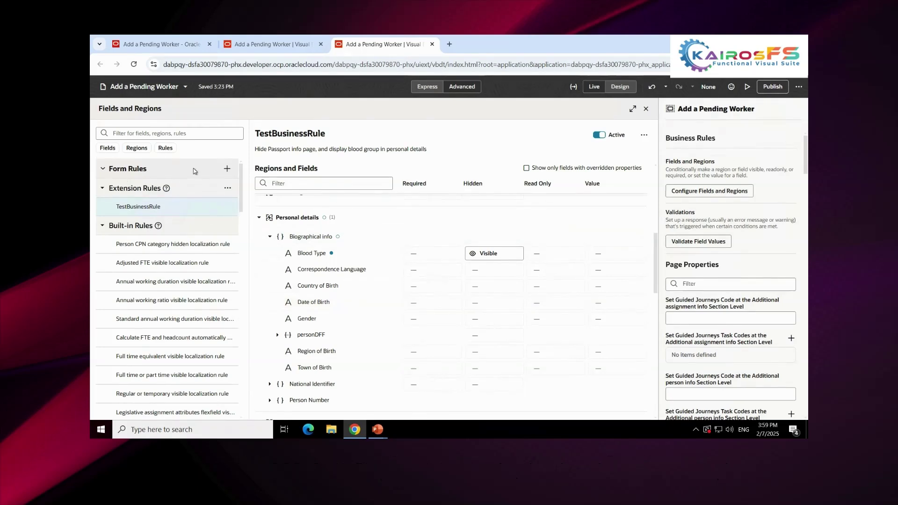
{"action": "left_click", "coordinate": [224, 169]}
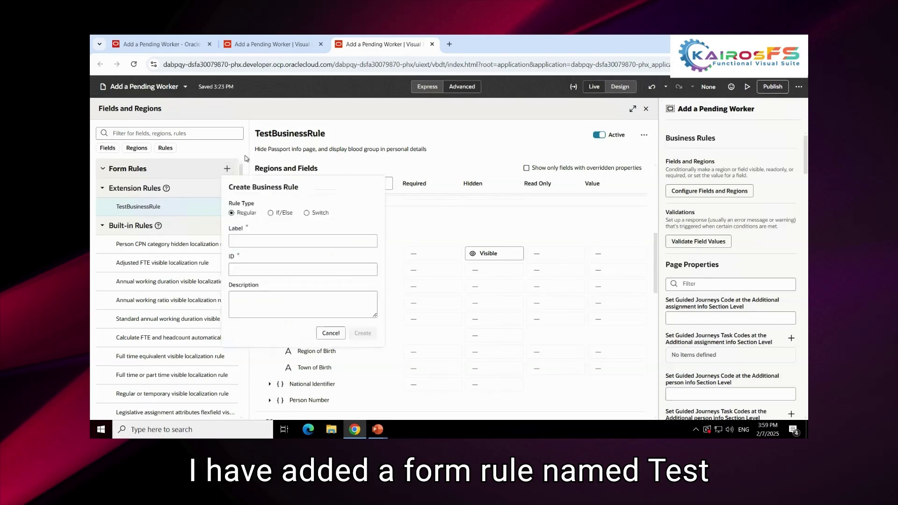
{"action": "left_click", "coordinate": [253, 240]}
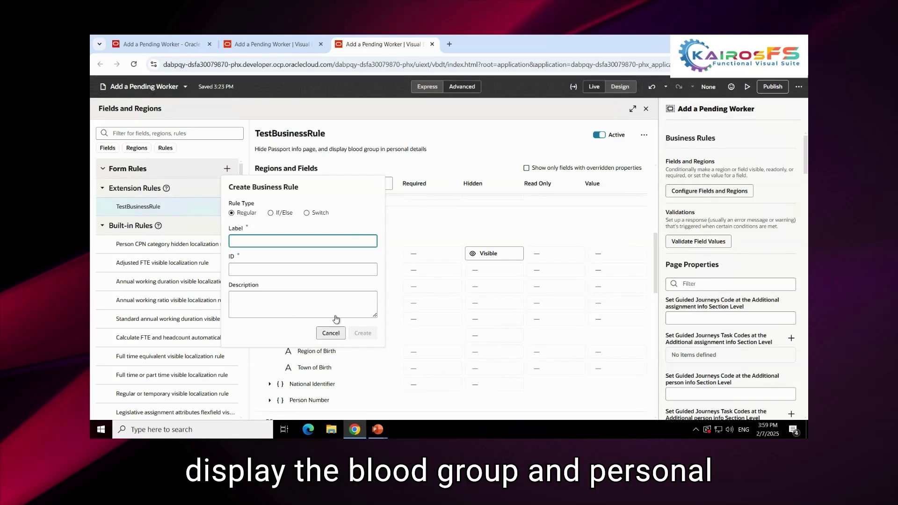
{"action": "left_click", "coordinate": [330, 333]}
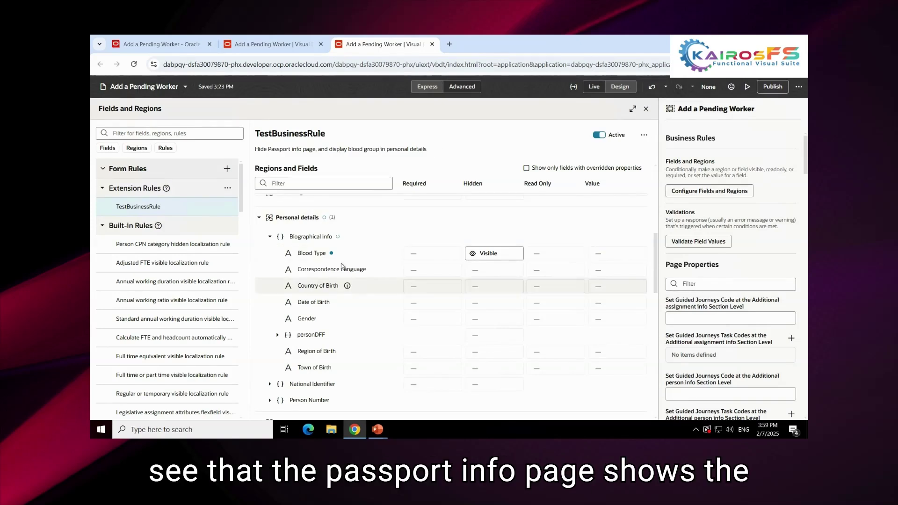
Step: Collapse Personal details and inspect the Passport info region's rule details and its Required and Hidden options
{"action": "left_click", "coordinate": [259, 218]}
{"action": "scroll", "coordinate": [339, 252], "scroll_direction": "up", "scroll_amount": 1}
{"action": "scroll", "coordinate": [373, 363], "scroll_direction": "up", "scroll_amount": 1}
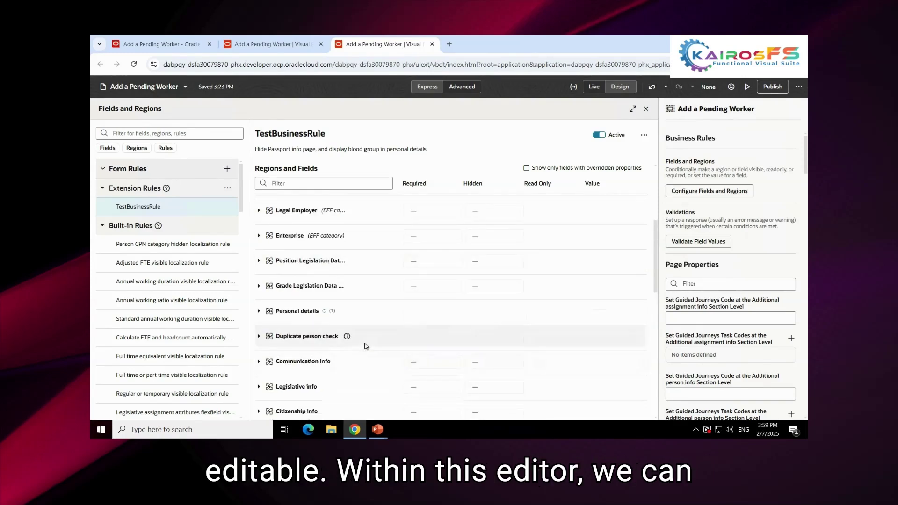
{"action": "scroll", "coordinate": [367, 346], "scroll_direction": "down", "scroll_amount": 2}
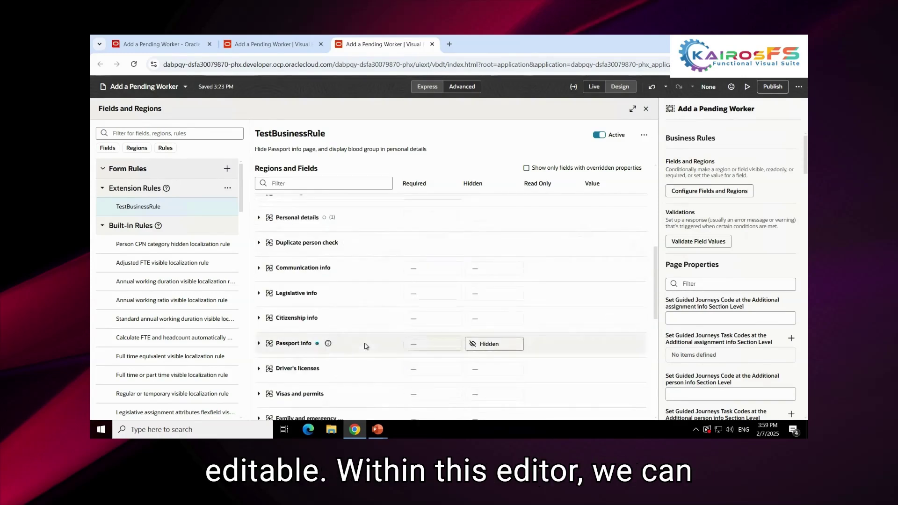
{"action": "left_click", "coordinate": [329, 345]}
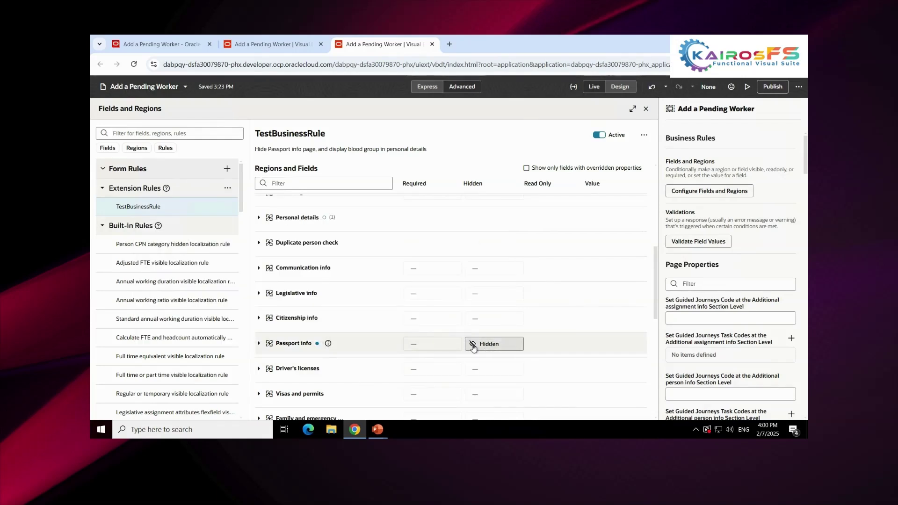
{"action": "left_click", "coordinate": [415, 346]}
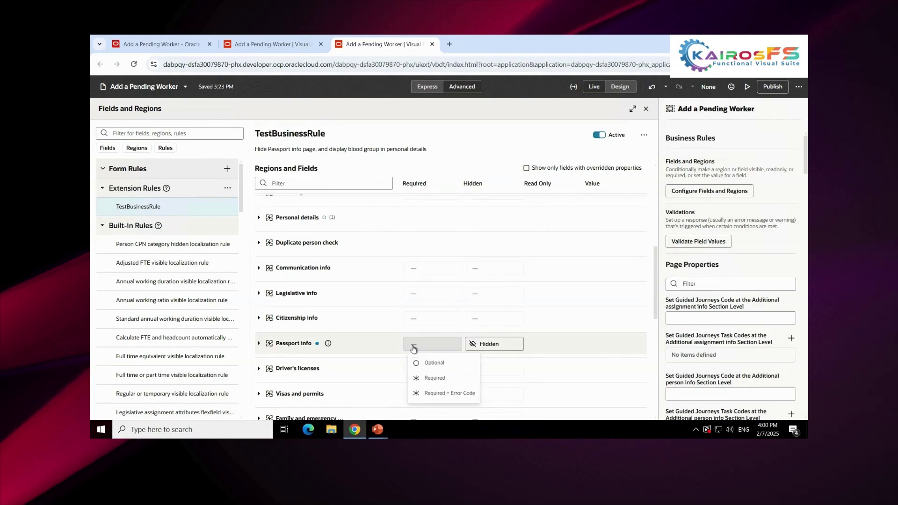
{"action": "left_click", "coordinate": [488, 346]}
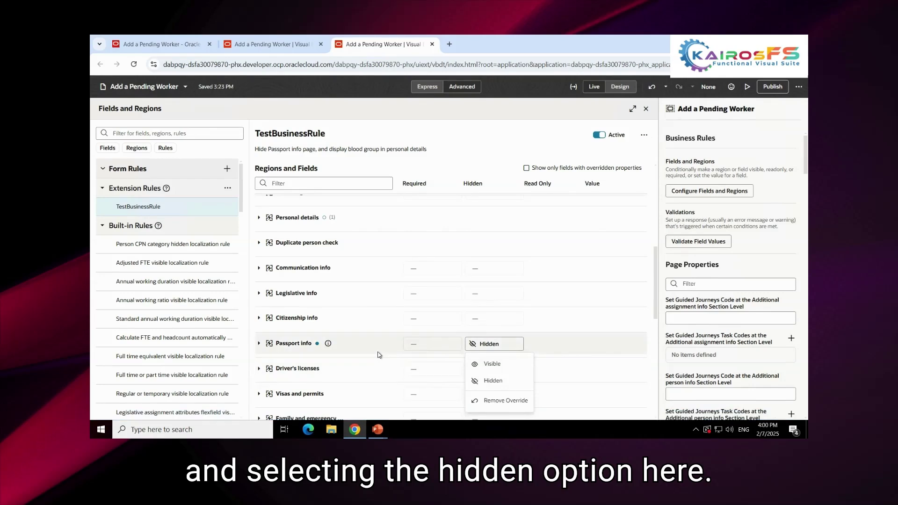
Step: Inspect the Blood Type field's rule details and its Hidden options under Biographical info in Personal details
{"action": "scroll", "coordinate": [379, 354], "scroll_direction": "up", "scroll_amount": 10}
{"action": "left_click", "coordinate": [328, 224]}
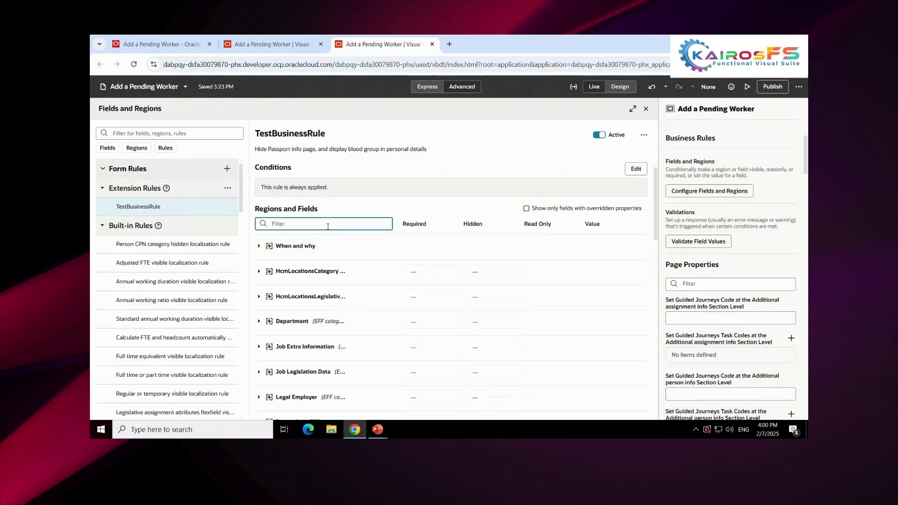
{"action": "scroll", "coordinate": [328, 262], "scroll_direction": "down", "scroll_amount": 3}
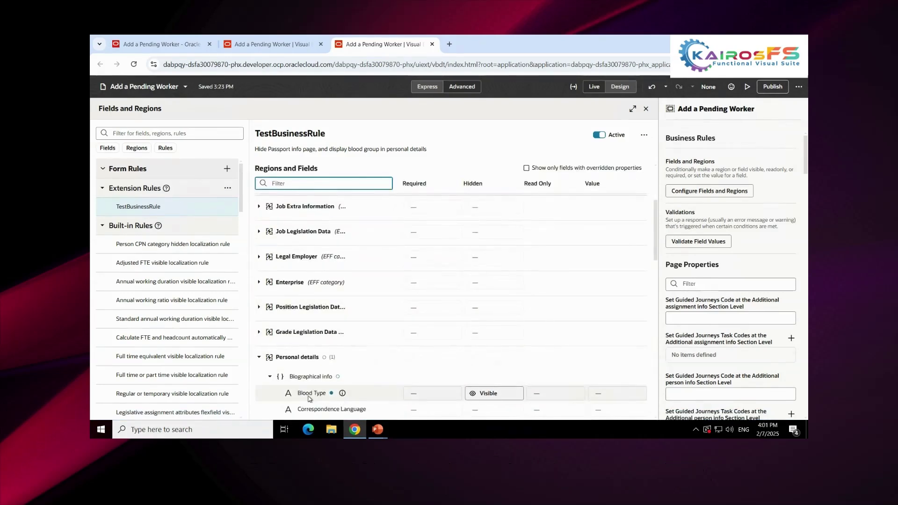
{"action": "left_click", "coordinate": [342, 393]}
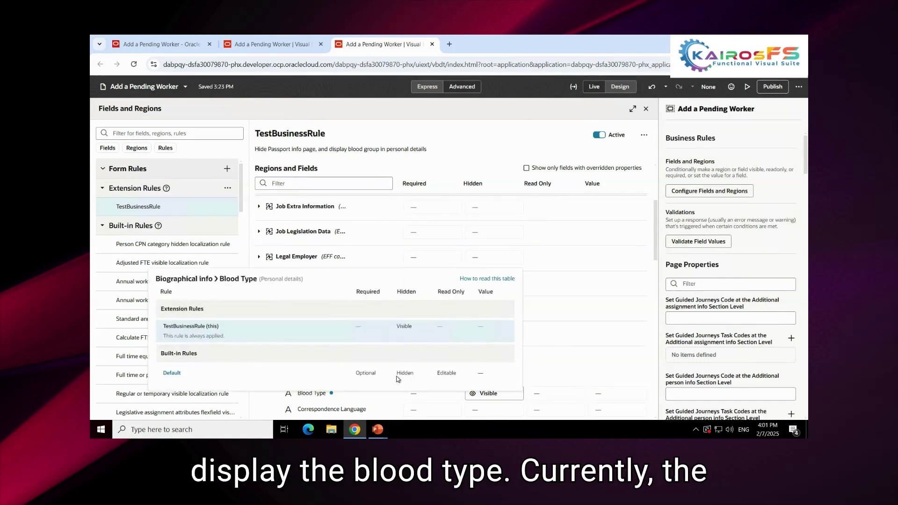
{"action": "left_click", "coordinate": [482, 396]}
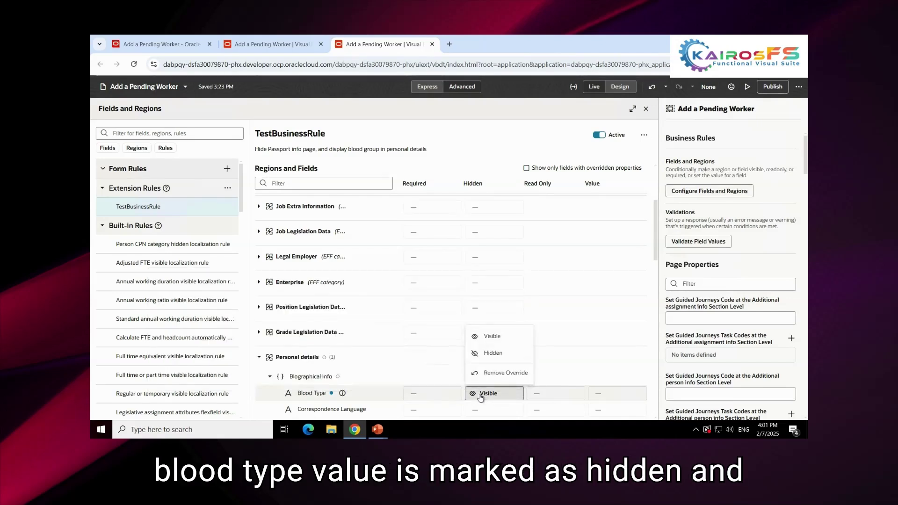
{"action": "left_click", "coordinate": [482, 396]}
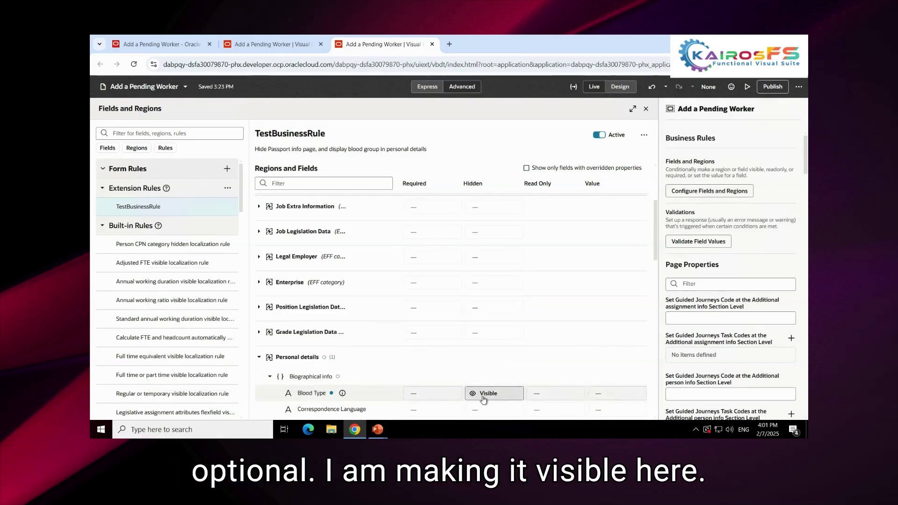
Step: Preview the Add a Pending Worker page with the business rule applied and bring the preview to the front
{"action": "left_click", "coordinate": [747, 88]}
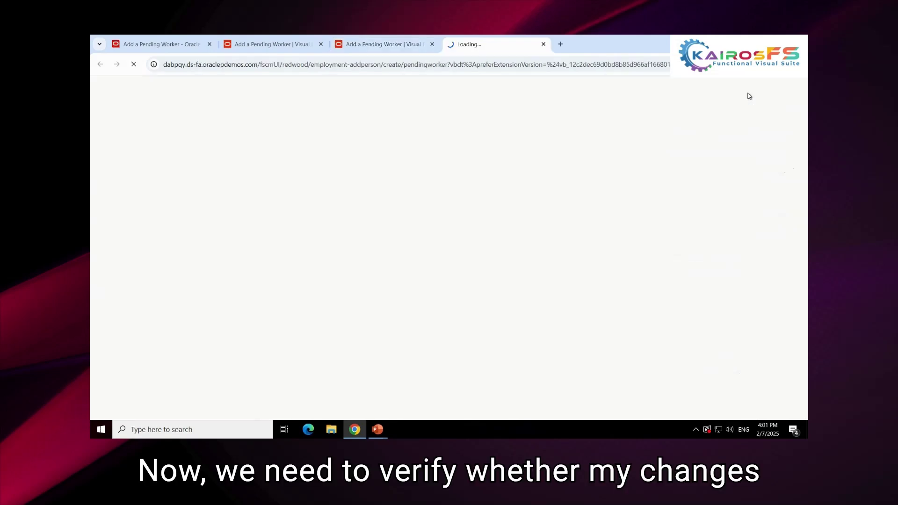
{"action": "left_click", "coordinate": [345, 43]}
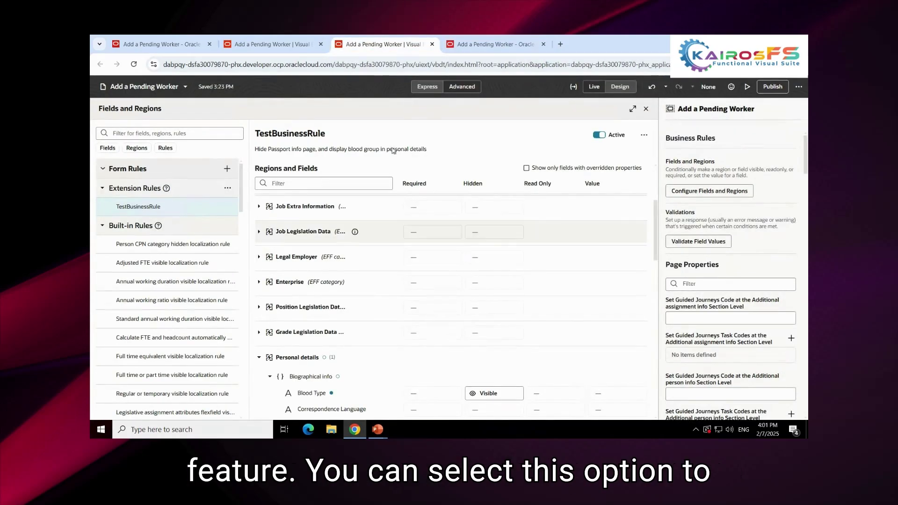
{"action": "left_click", "coordinate": [488, 47]}
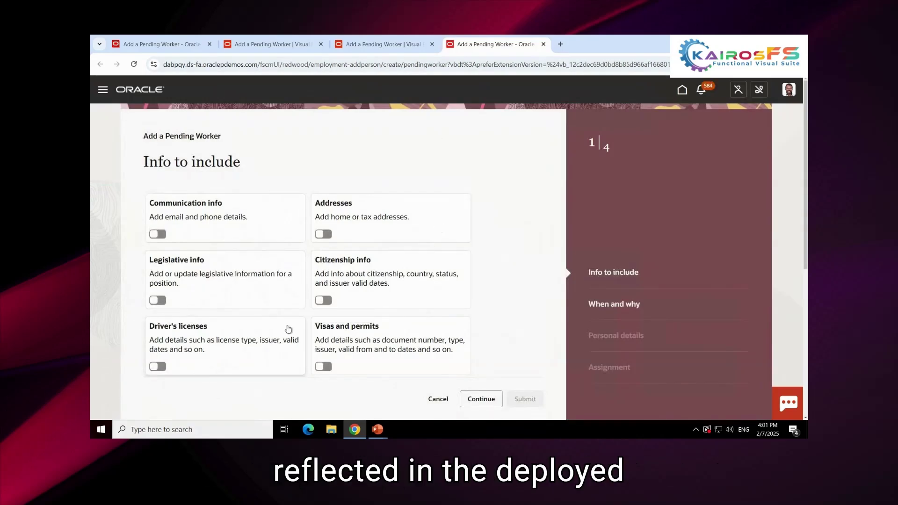
Step: Continue to the When and why section, set the proposed start date to 2/7/25 and the worker type to Contingent worker
{"action": "left_click", "coordinate": [481, 400]}
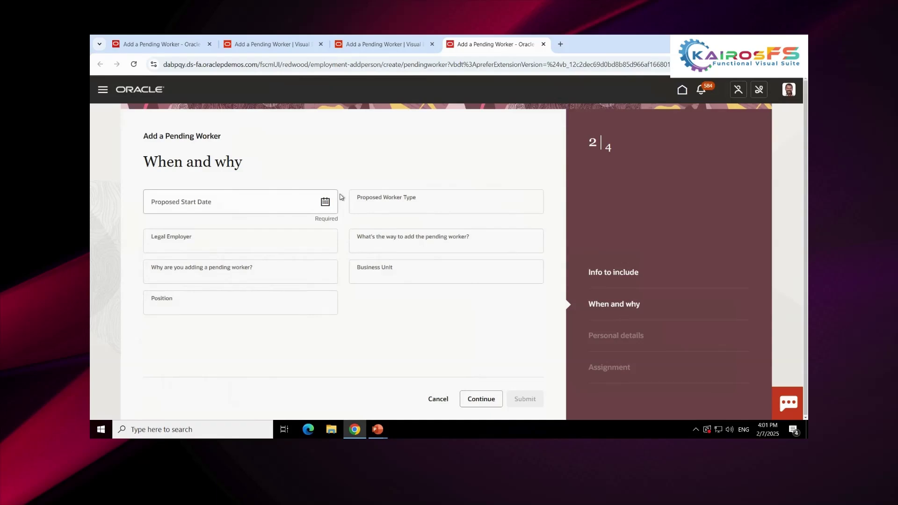
{"action": "left_click", "coordinate": [326, 201]}
{"action": "left_click", "coordinate": [282, 286]}
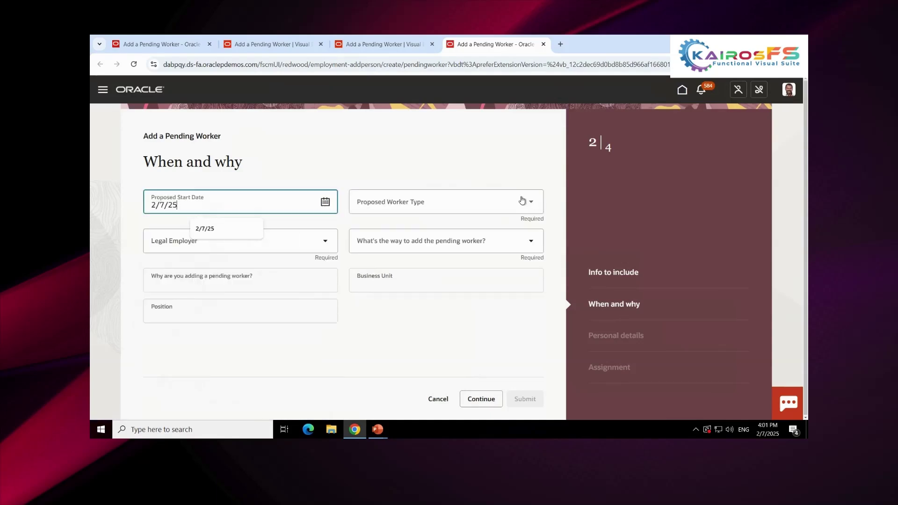
{"action": "left_click", "coordinate": [530, 208]}
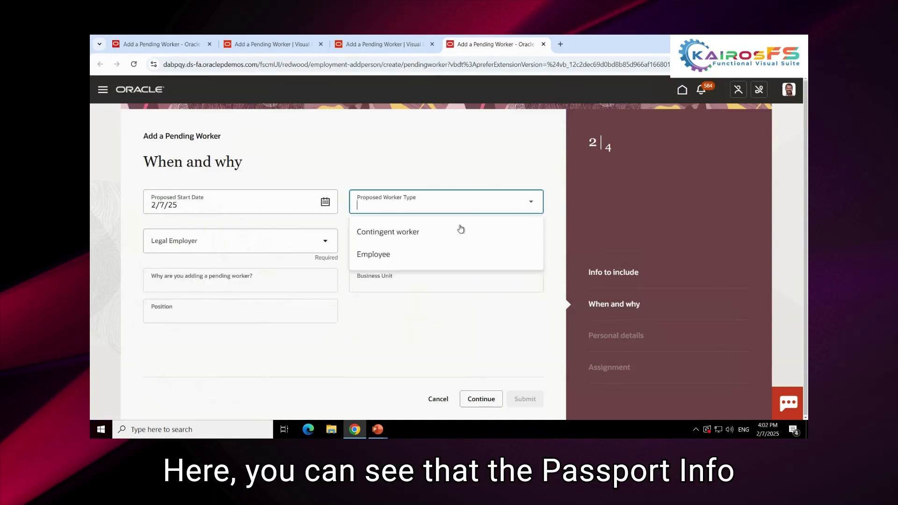
{"action": "left_click", "coordinate": [414, 236]}
Step: Search the legal employers for US1 Legal and choose US1 Legal Entity
{"action": "left_click", "coordinate": [328, 237]}
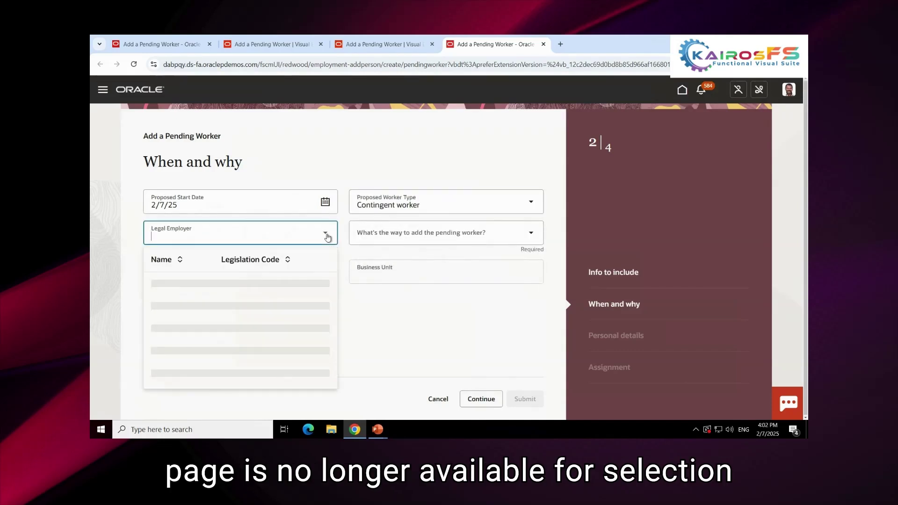
{"action": "type", "text": "US1"}
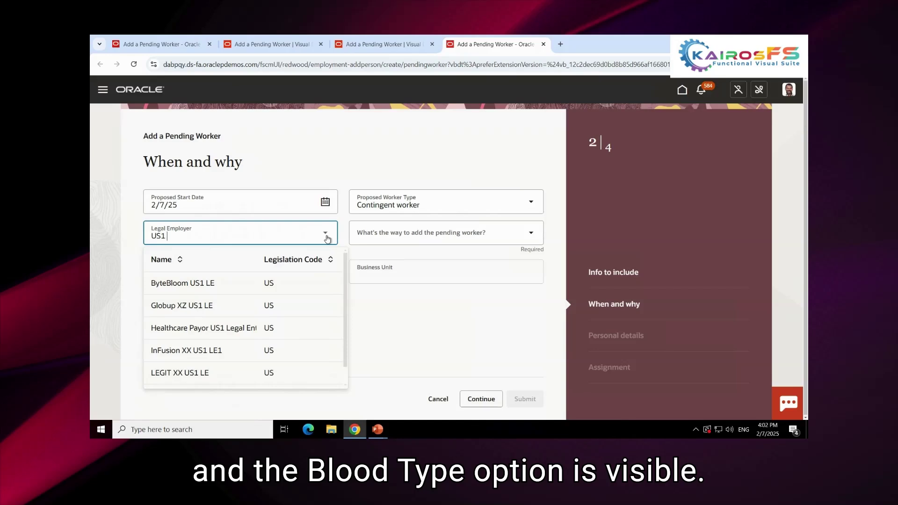
{"action": "type", "text": " Legal"}
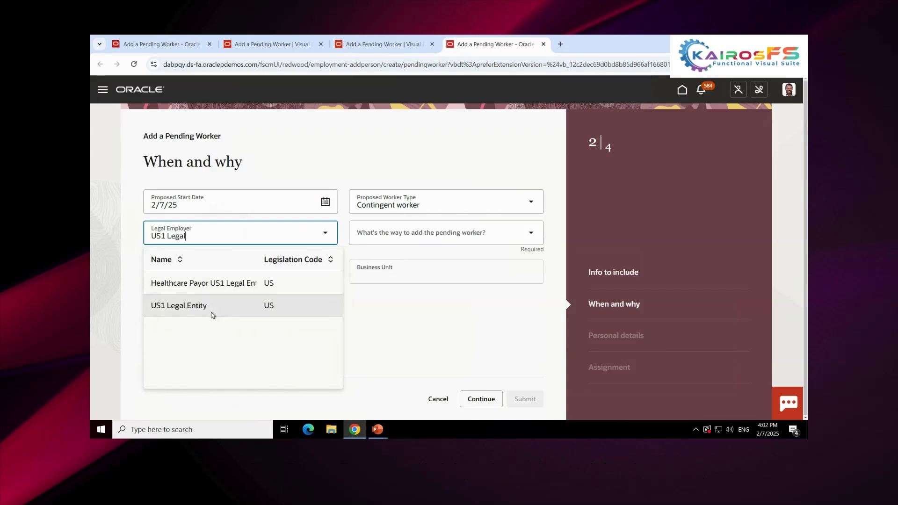
{"action": "left_click", "coordinate": [212, 314]}
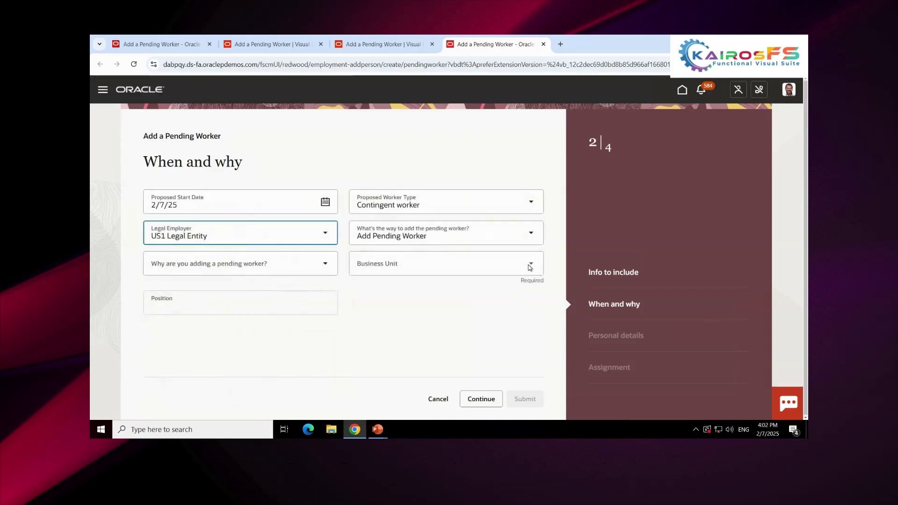
Step: Search the business units for US1 and choose US1 Business Unit
{"action": "left_click", "coordinate": [530, 267]}
{"action": "type", "text": "USI"}
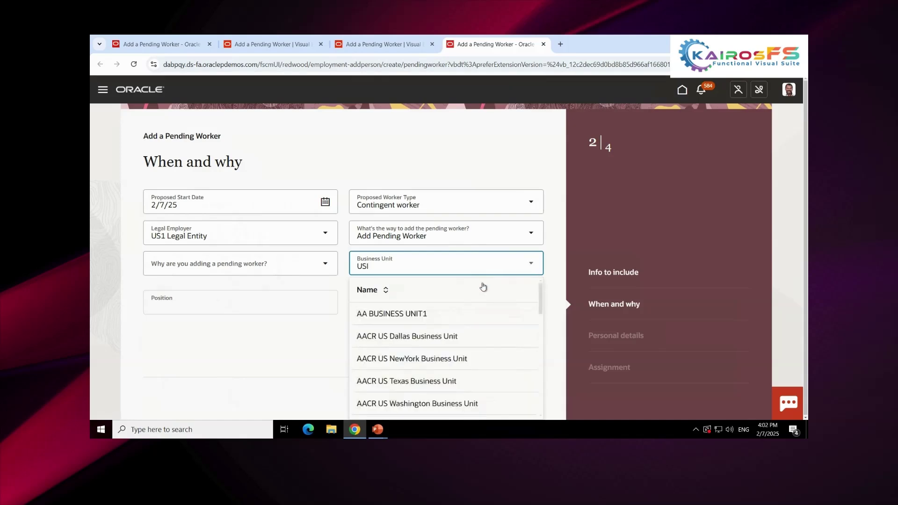
{"action": "type", "text": " bus"}
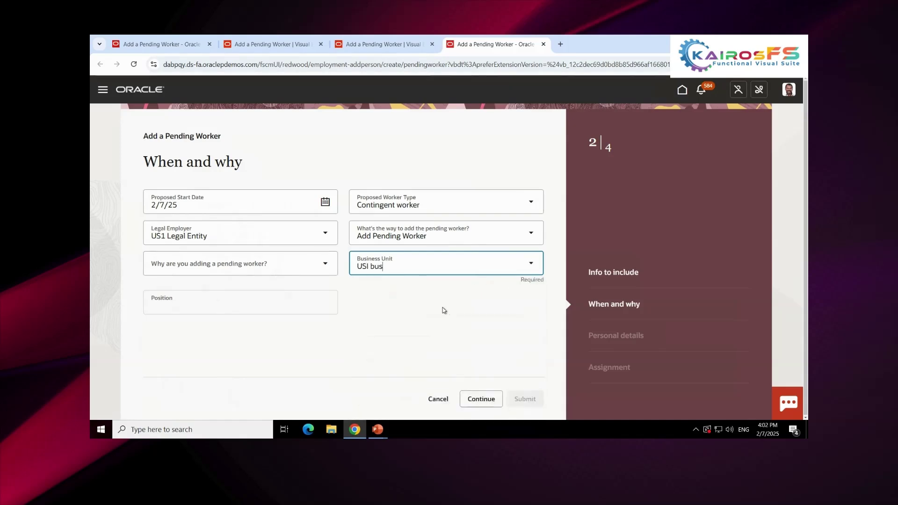
{"action": "key", "text": "BackSpace"}
{"action": "key", "text": "BackSpace"}
{"action": "key", "text": "BackSpace"}
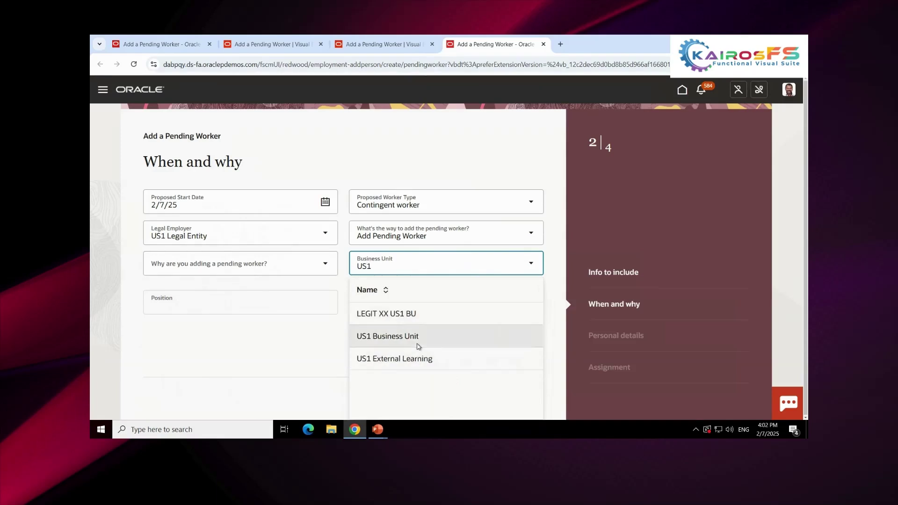
{"action": "left_click", "coordinate": [422, 340]}
Step: Continue to the Personal details section and check whether the Blood Type field is offered
{"action": "left_click", "coordinate": [485, 399]}
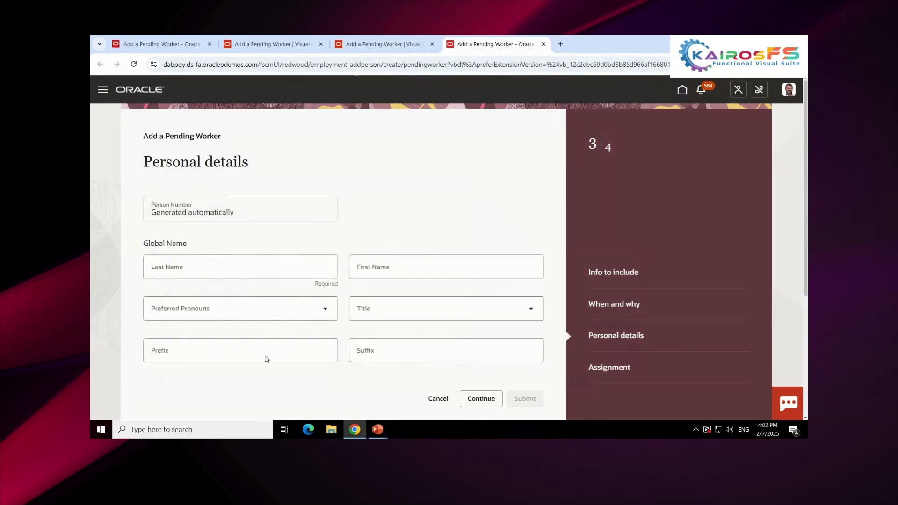
{"action": "scroll", "coordinate": [269, 358], "scroll_direction": "down", "scroll_amount": 3}
{"action": "scroll", "coordinate": [280, 334], "scroll_direction": "down", "scroll_amount": 3}
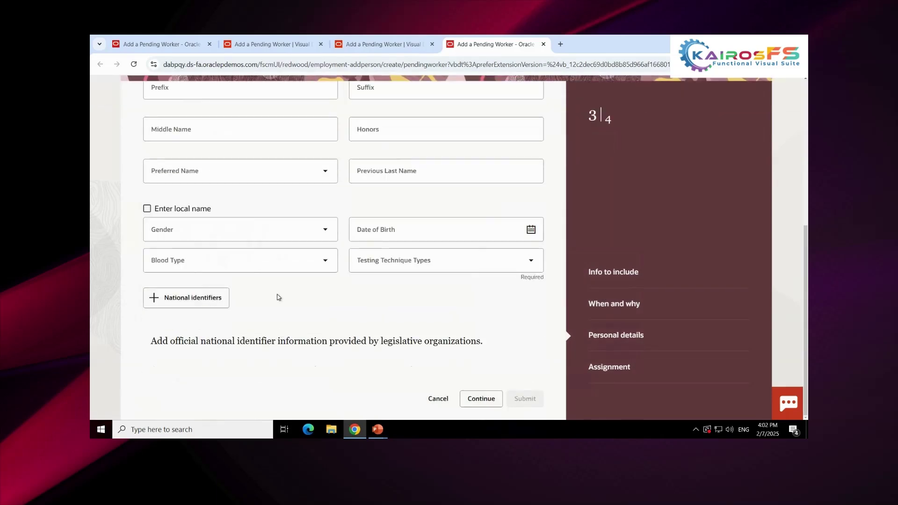